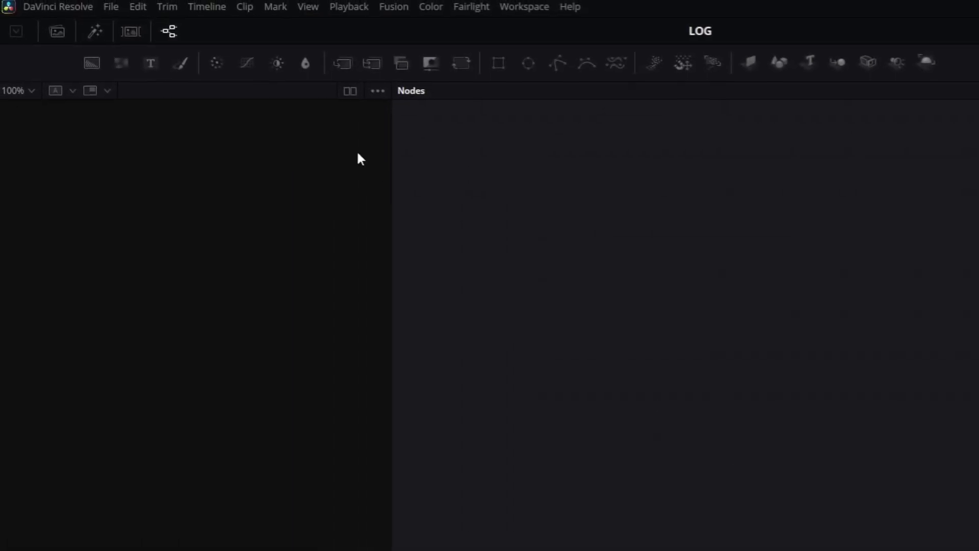
Set 'External scripting using' to Local in System > General preferences and save
left_click(59, 7)
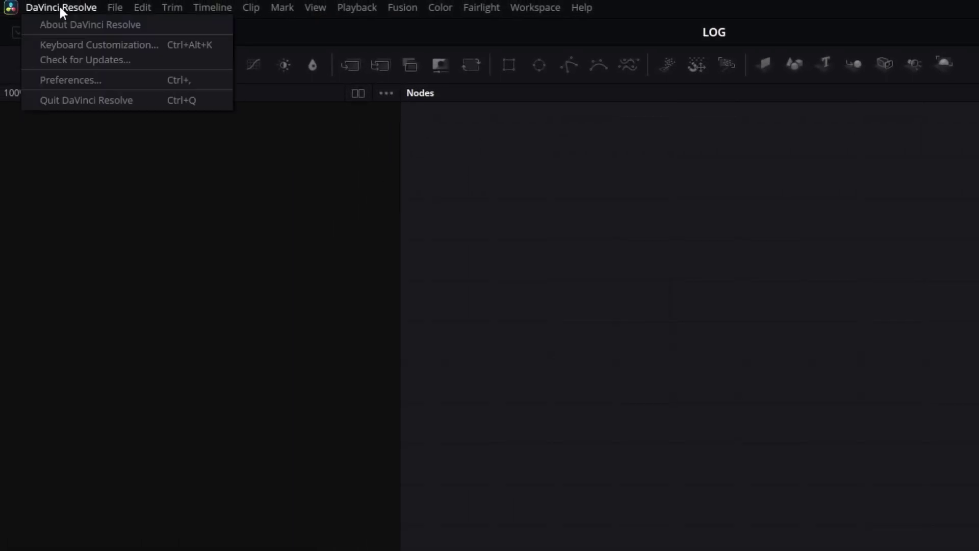
left_click(107, 79)
left_click(487, 327)
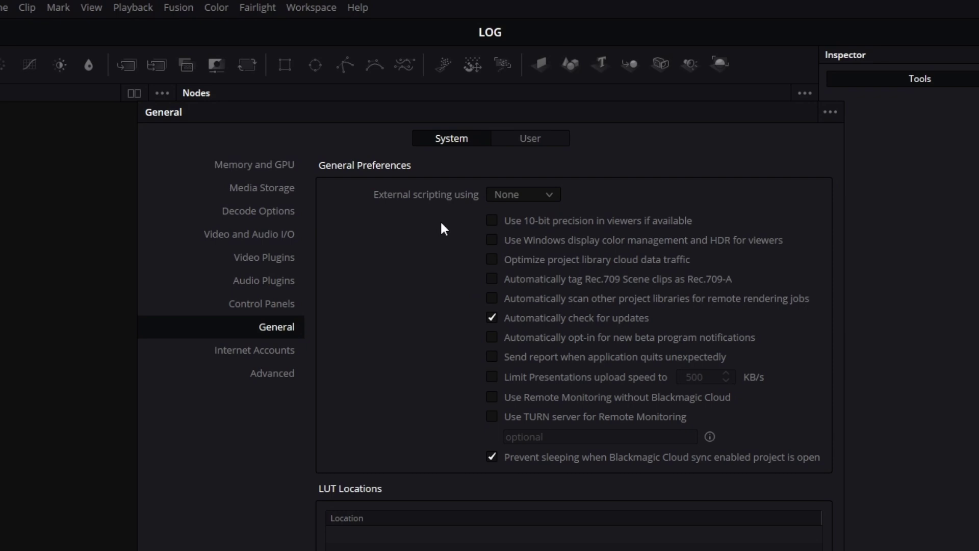
left_click(508, 196)
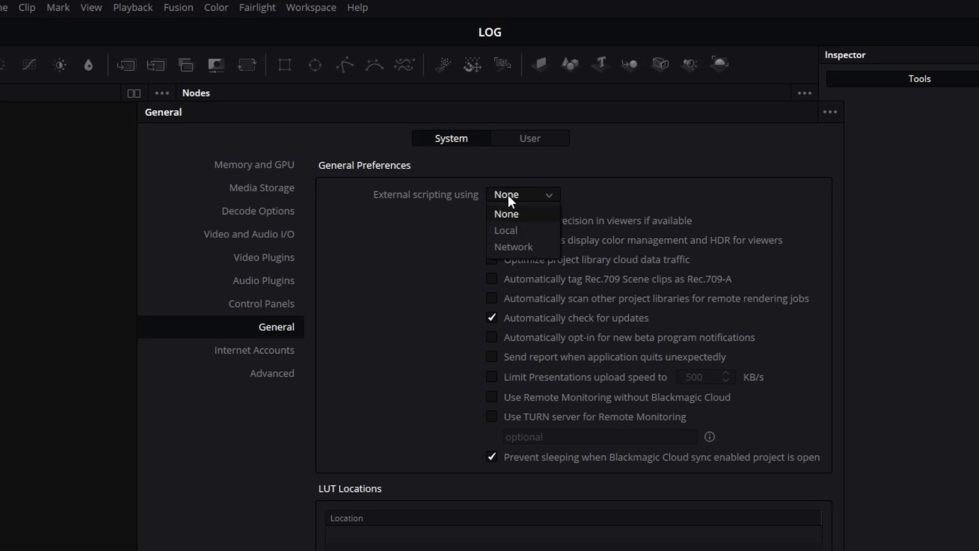
left_click(517, 224)
left_click(727, 484)
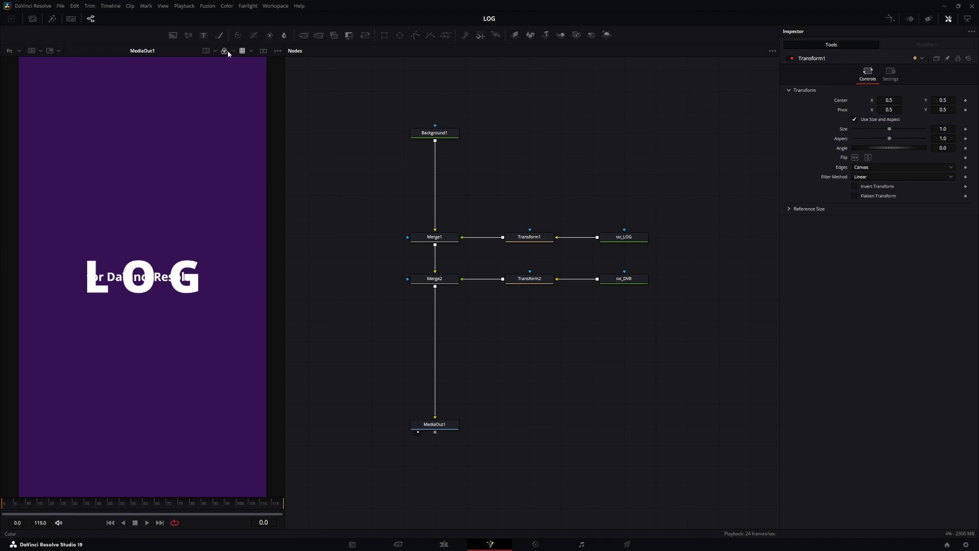
Launch the LOG by HenryLA workflow integration and place its window over the node graph
left_click(269, 6)
mouse_move(391, 273)
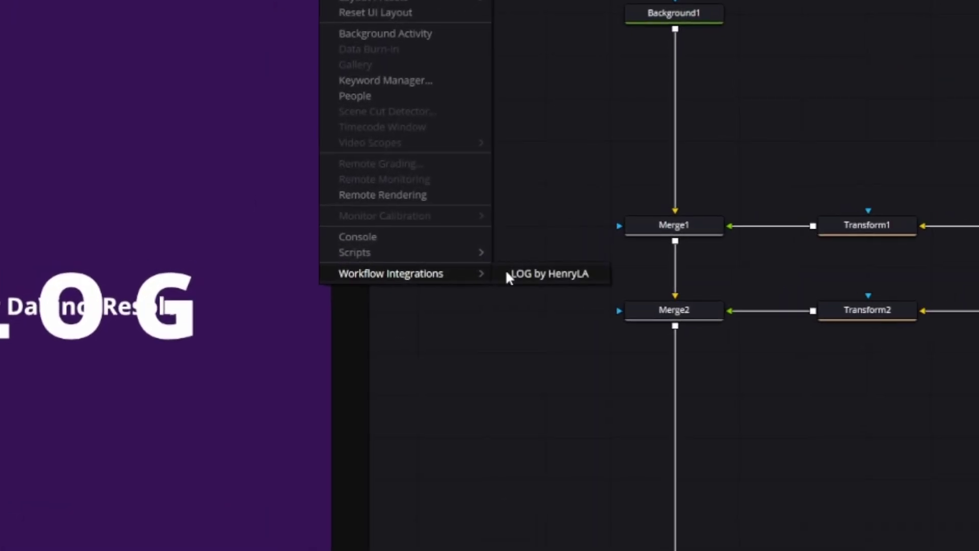
left_click(506, 272)
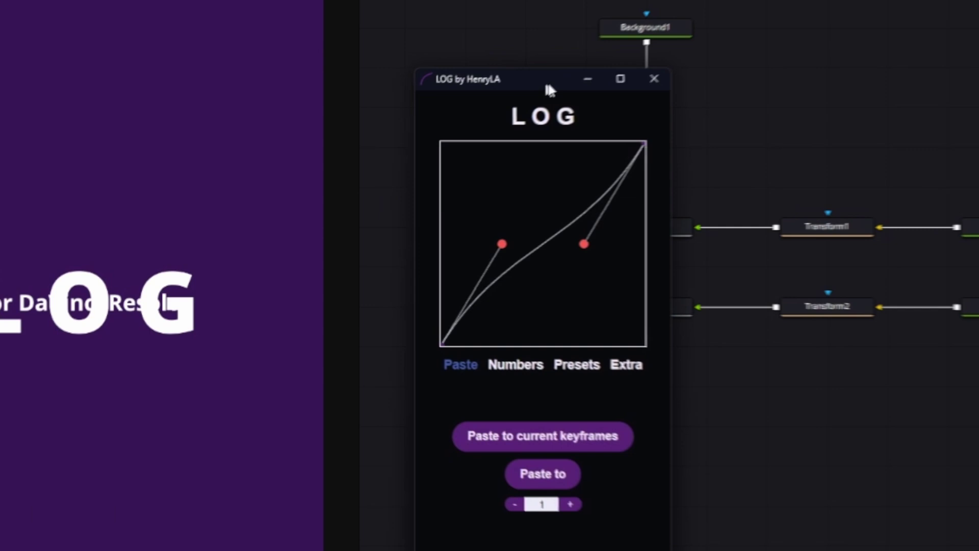
mouse_move(404, 156)
left_mouse_down()
mouse_move(278, 121)
mouse_move(501, 161)
left_mouse_up()
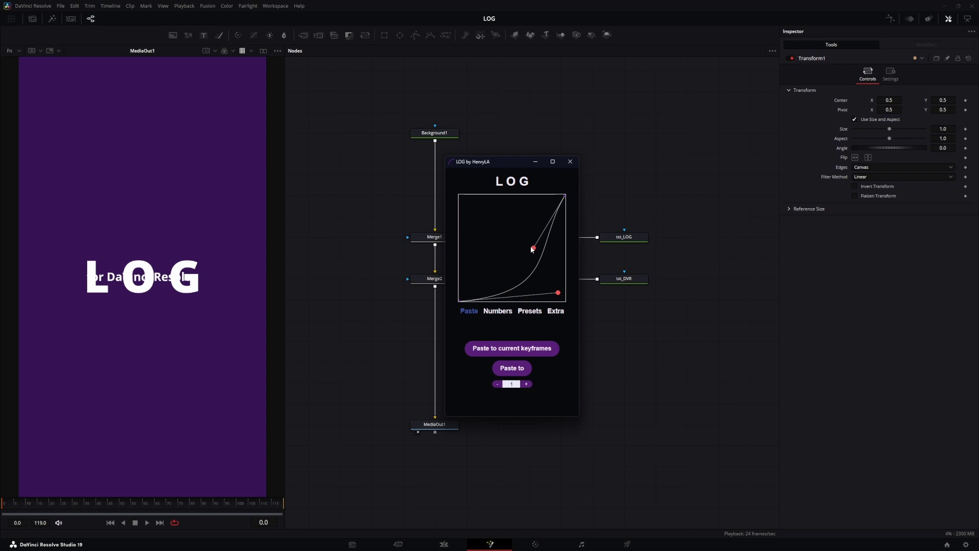
Keyframe Transform1 Size at 0.0 on frame 0 and 1.0 on frame 65, then return to frame 0
left_click_drag(476, 206, 503, 239)
left_click_drag(490, 161, 863, 253)
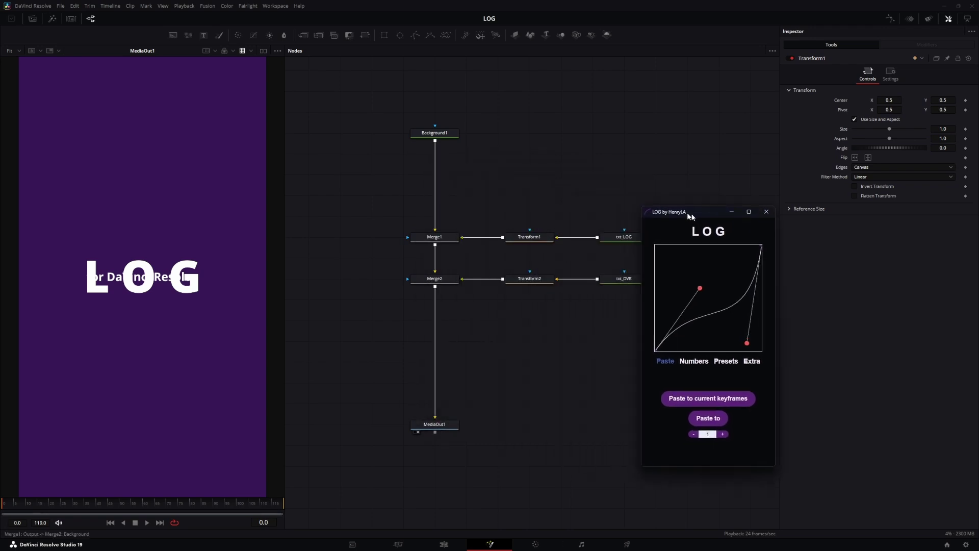
left_click(945, 129)
type("0")
key("Return")
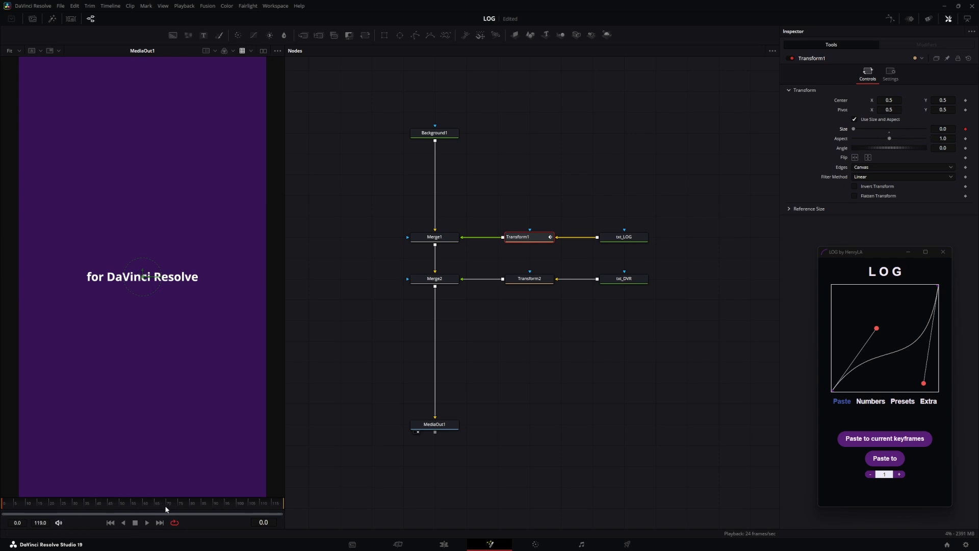
left_click(889, 133)
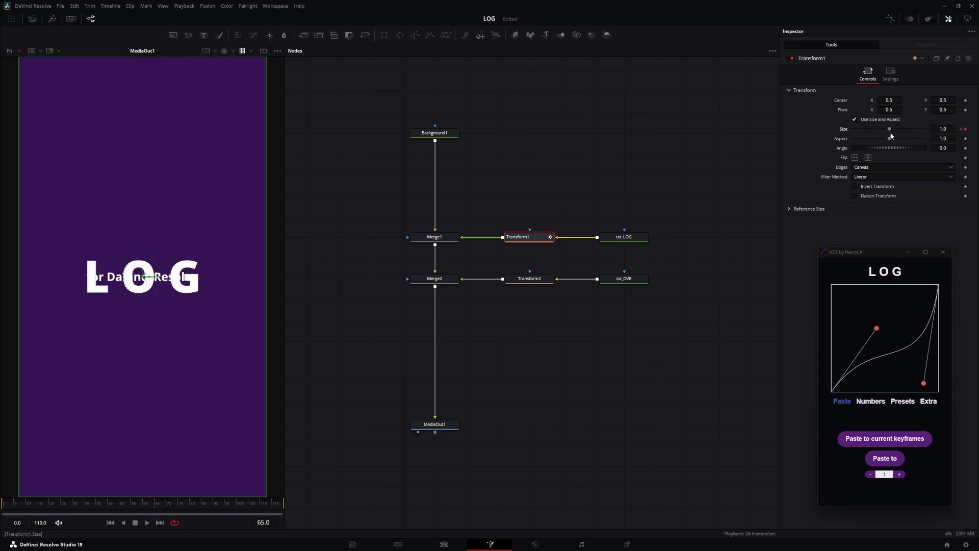
left_click(110, 522)
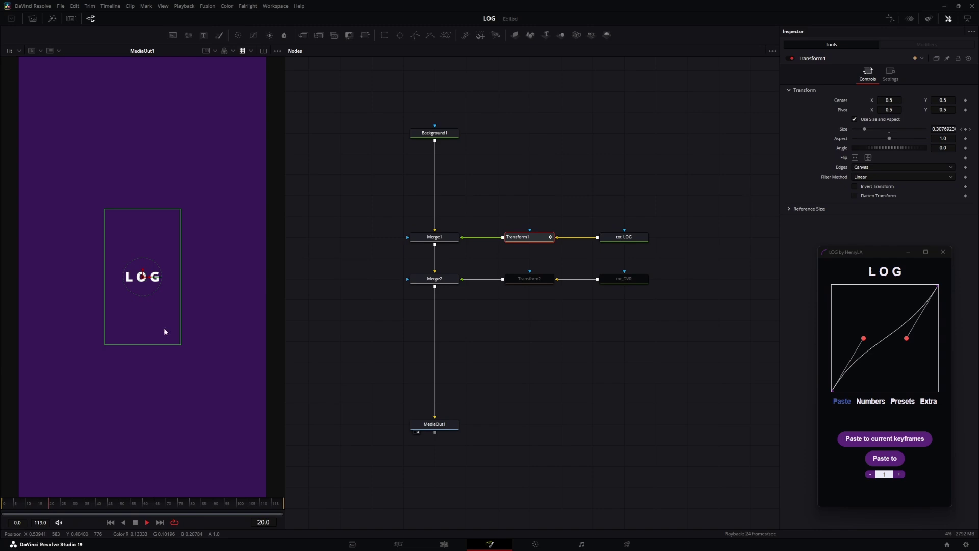
Paste a steep ease-out curve onto Transform1's Size keyframes
left_click(135, 523)
left_click_drag(786, 247, 762, 196)
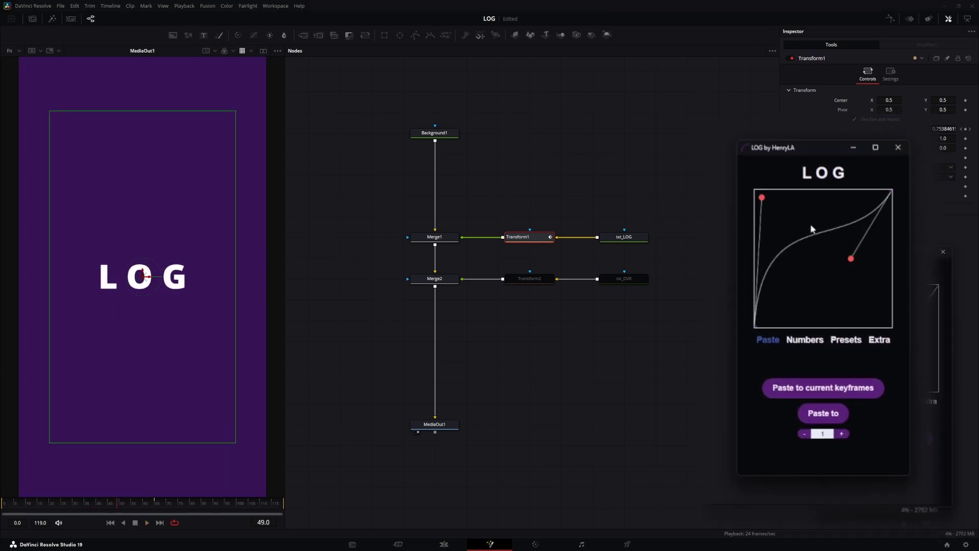
left_click_drag(850, 257, 755, 187)
left_click(823, 406)
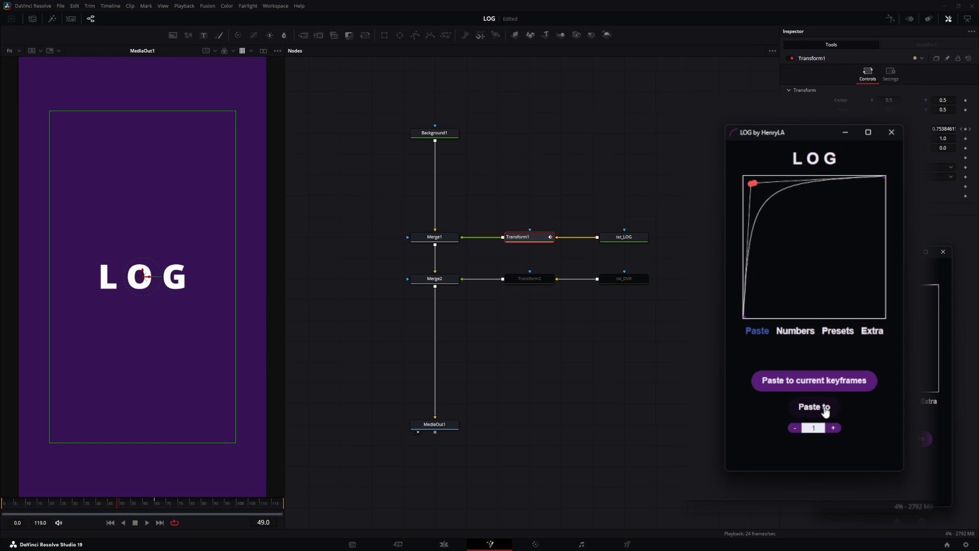
Preview the eased grow-in twice, then reshape the curve into a sharp S
left_click(147, 522)
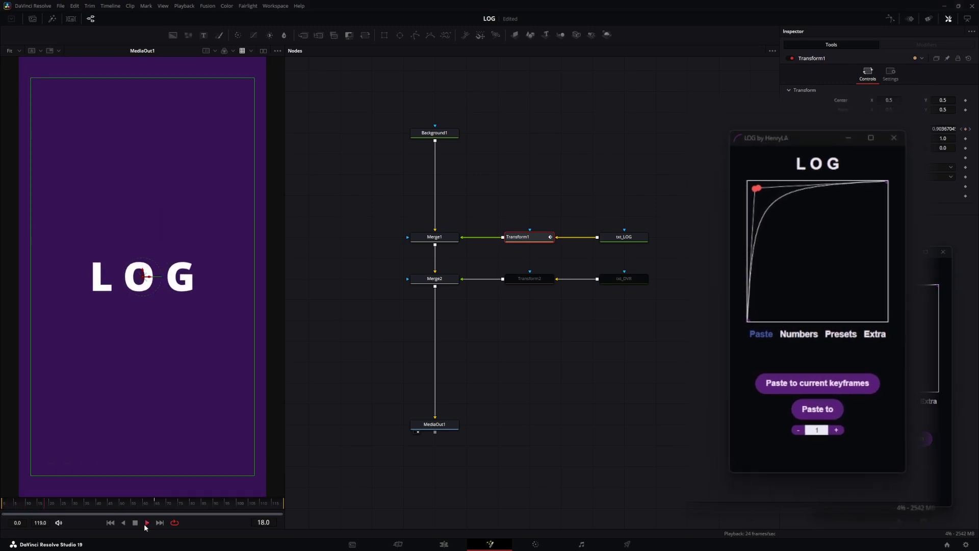
left_click(134, 523)
left_click(110, 523)
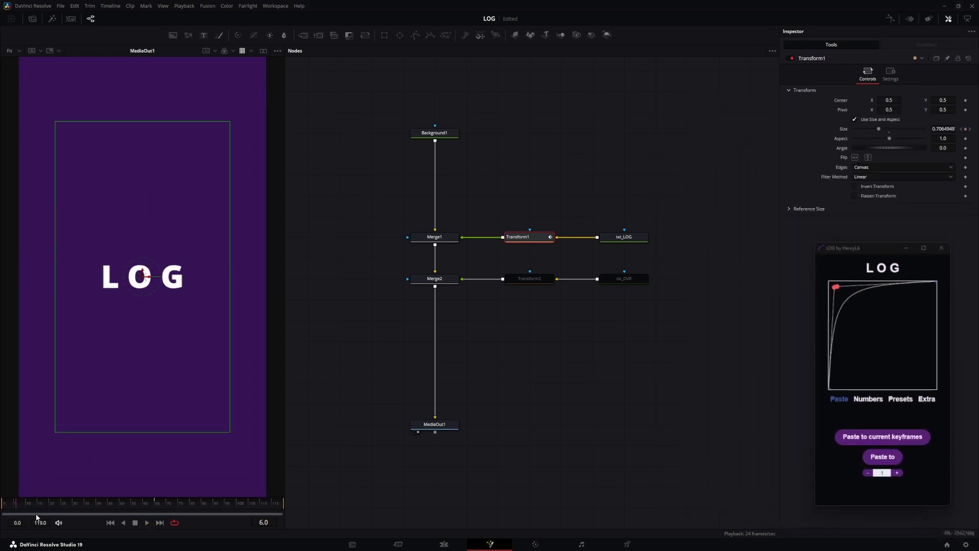
left_click(145, 522)
left_click(136, 524)
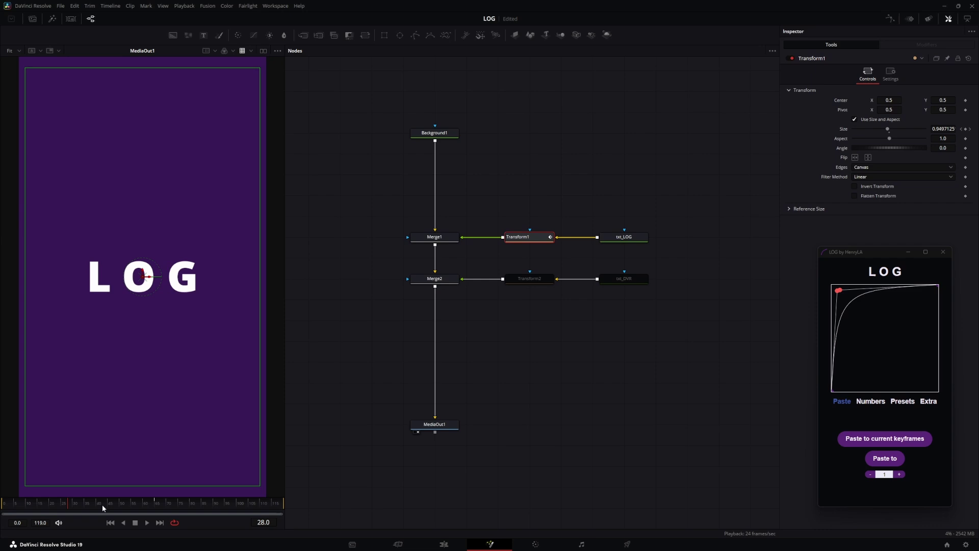
mouse_move(936, 286)
left_mouse_down()
mouse_move(894, 362)
mouse_move(923, 388)
left_mouse_up()
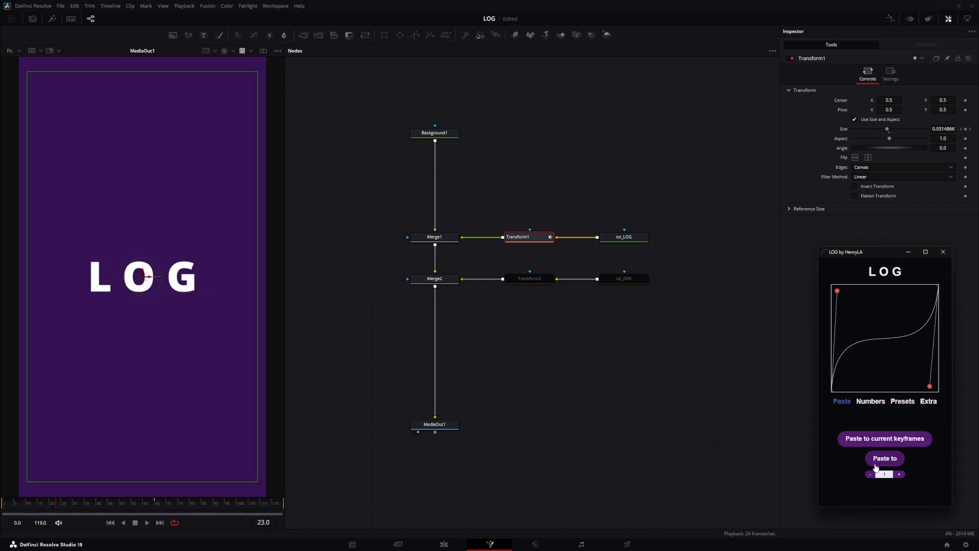
Paste the S-curve onto the keyframes and show Transform1's Size track in the Keyframes panel
left_click(885, 458)
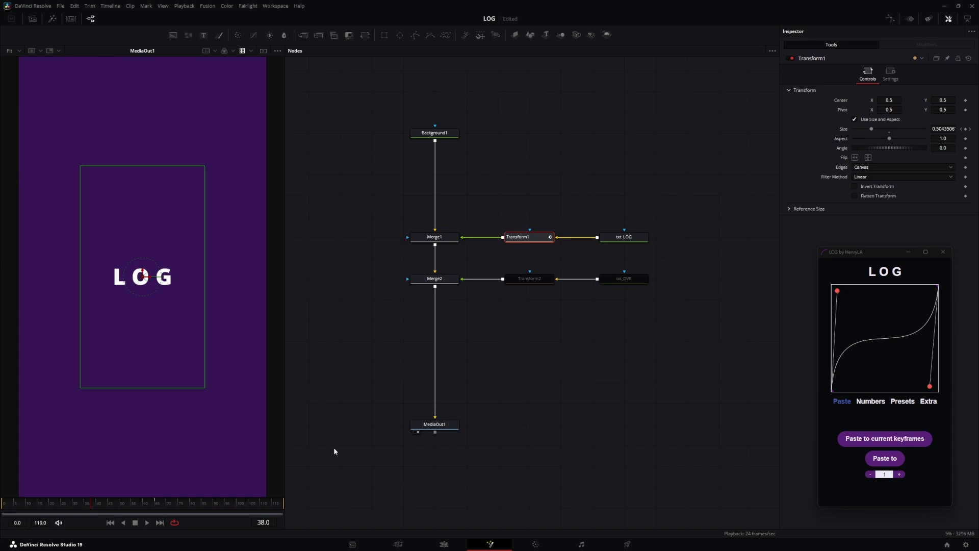
left_click(910, 20)
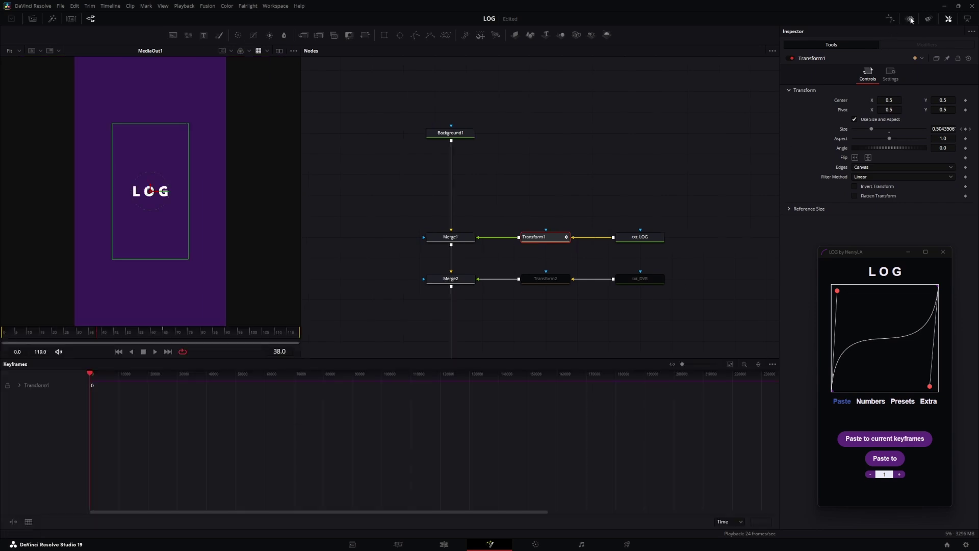
left_click_drag(205, 358, 205, 410)
left_click(19, 437)
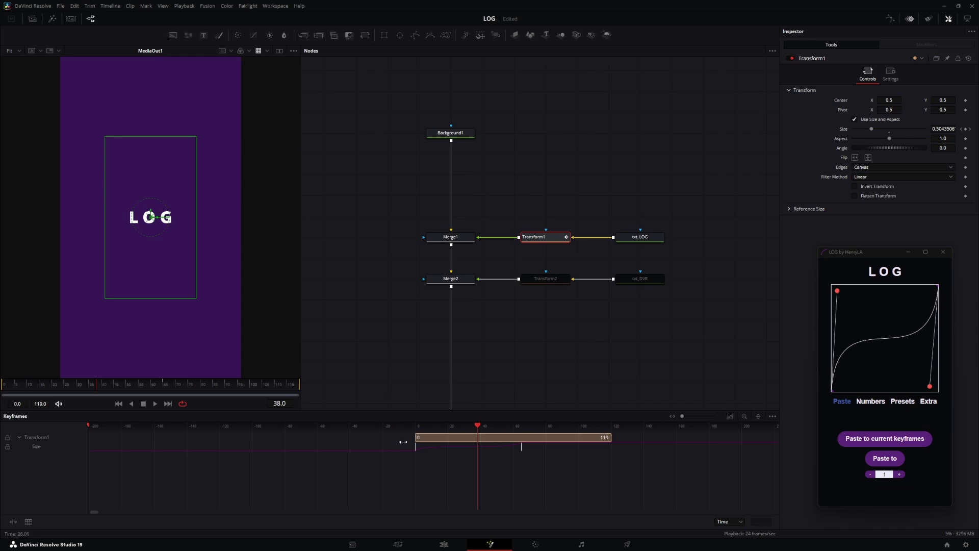
scroll(299, 477, "down", 3)
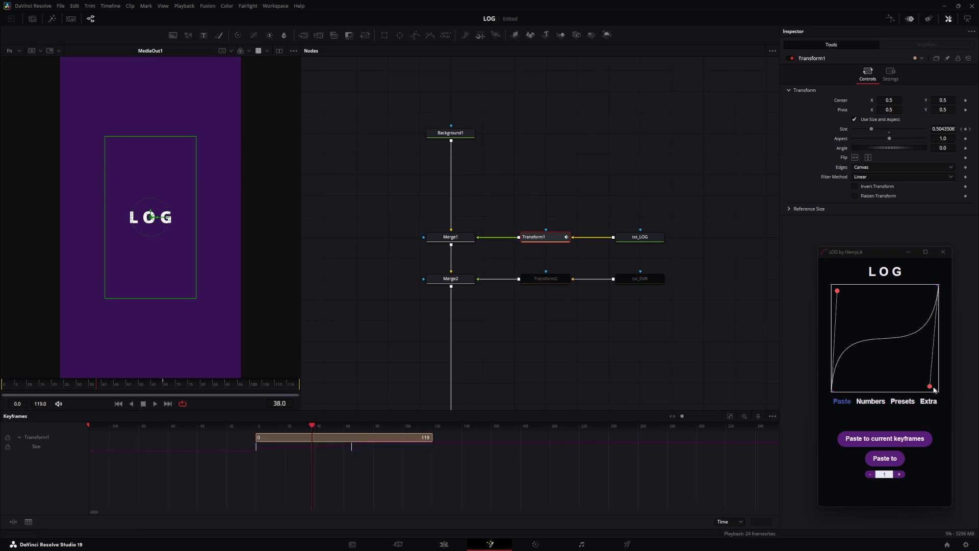
Reshape the curve into a log shape and paste it onto Transform1 - Size
left_click_drag(930, 387, 857, 302)
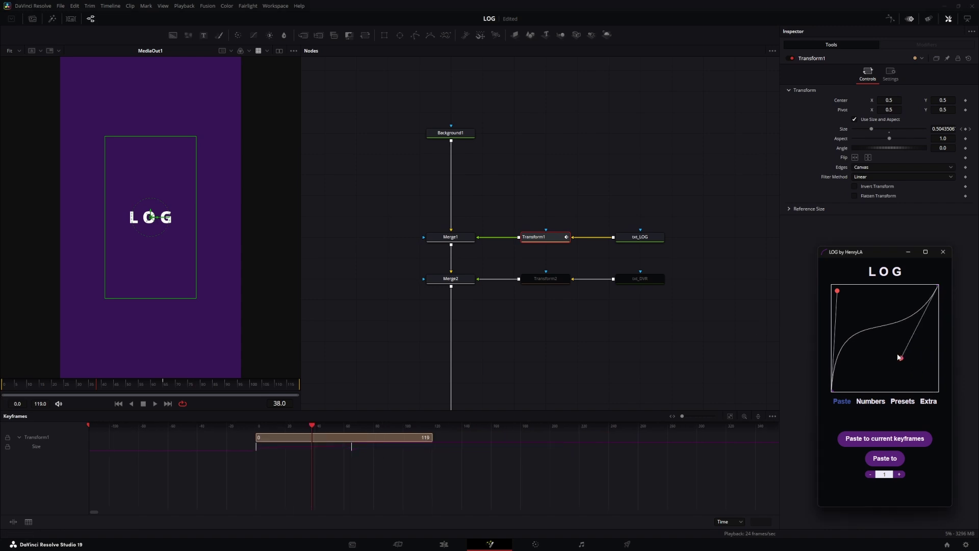
left_click(887, 460)
left_click(891, 458)
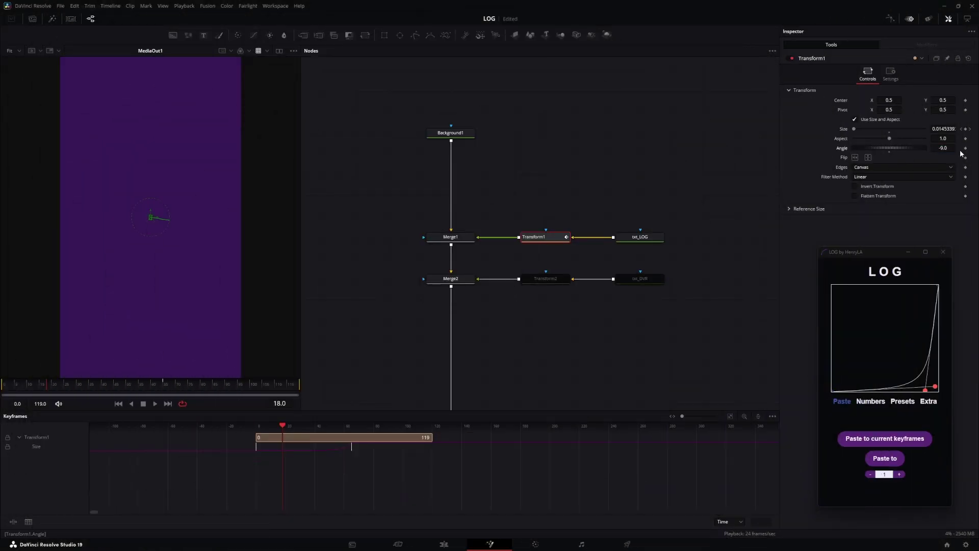
Check the tilt at a later frame, then paste the curve onto Transform1 - Angle
left_click(964, 147)
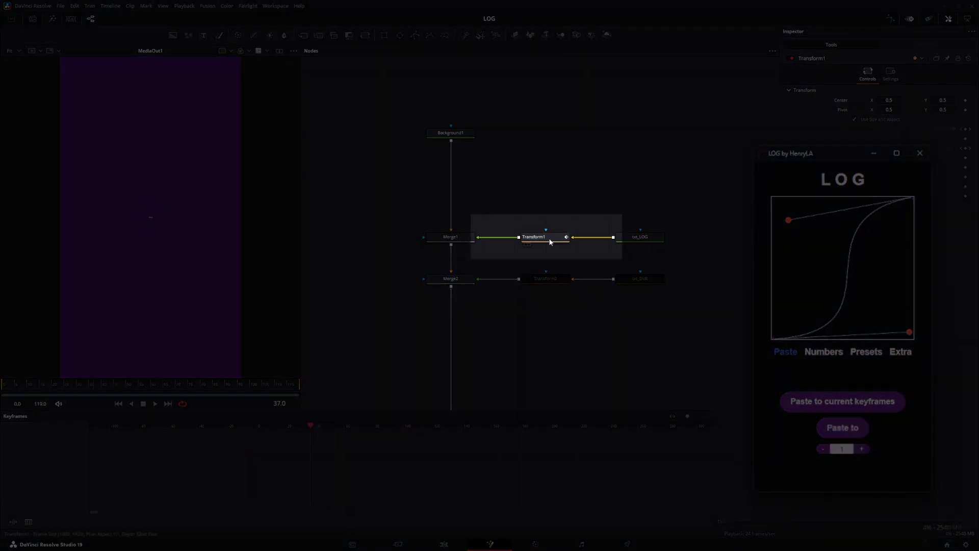
left_click(549, 241)
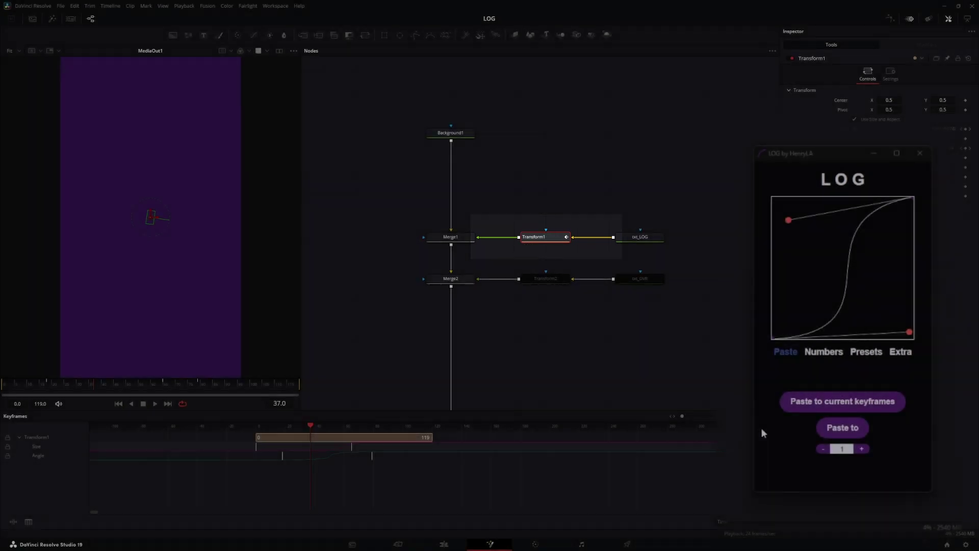
left_click(840, 430)
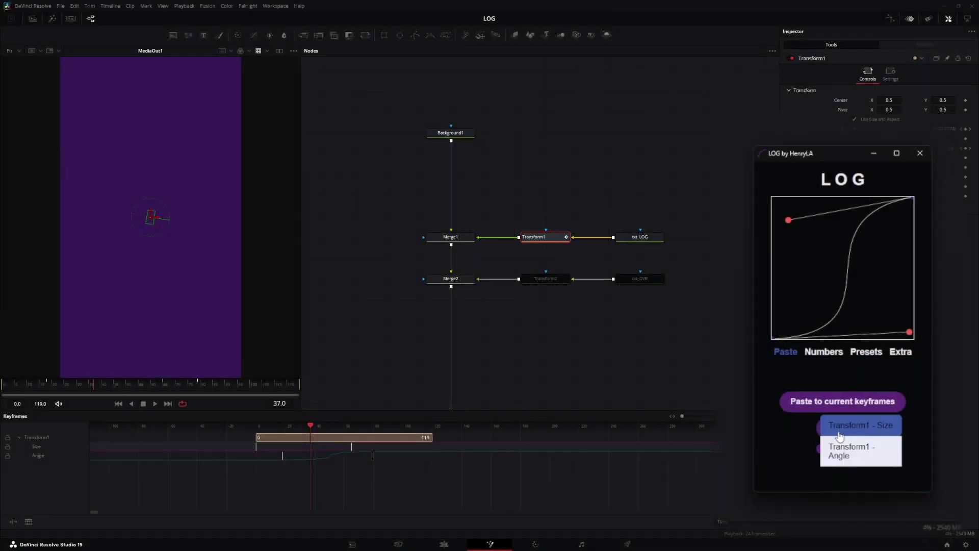
left_click(862, 444)
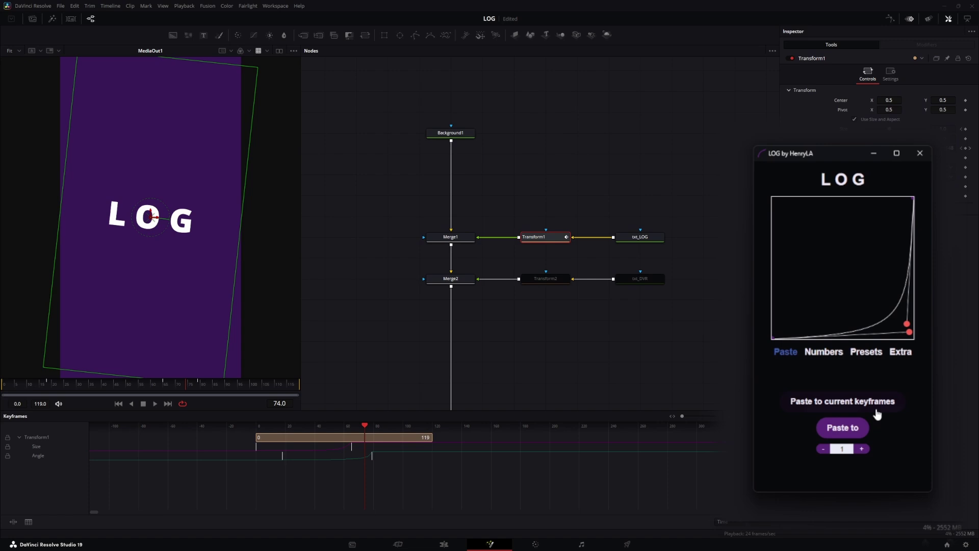
Cycle the paste mode past 'all keyframes' and 'all except current' to 'Paste to current keyframes'
left_click(876, 414)
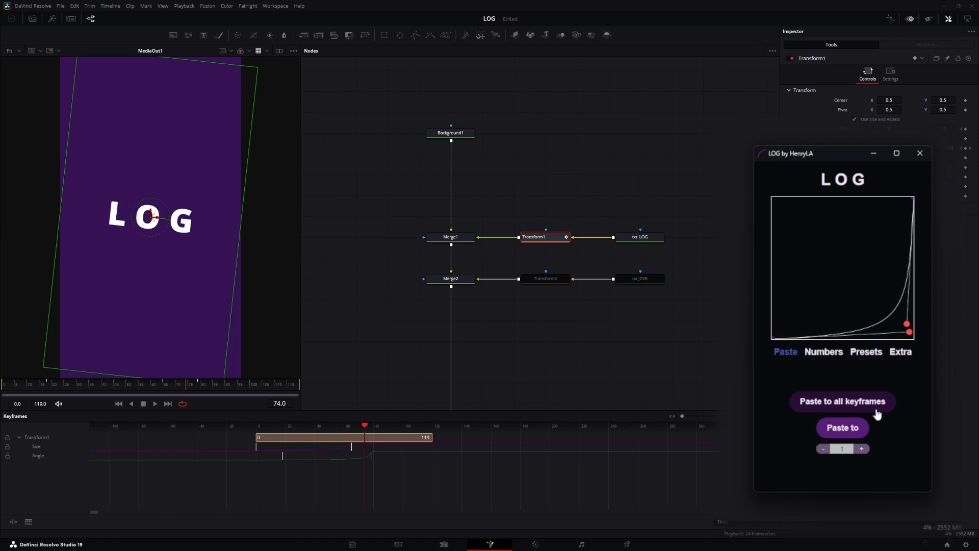
left_click(877, 413)
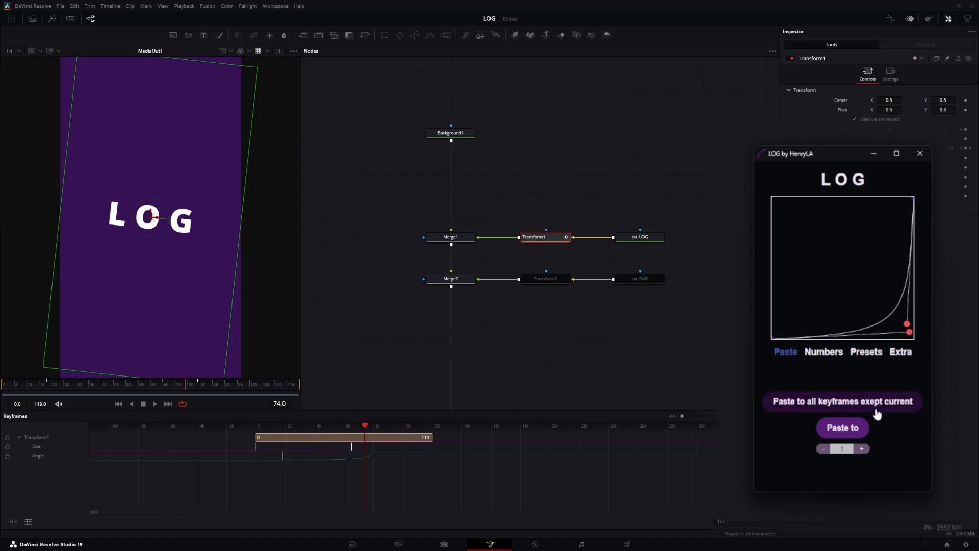
left_click(881, 410)
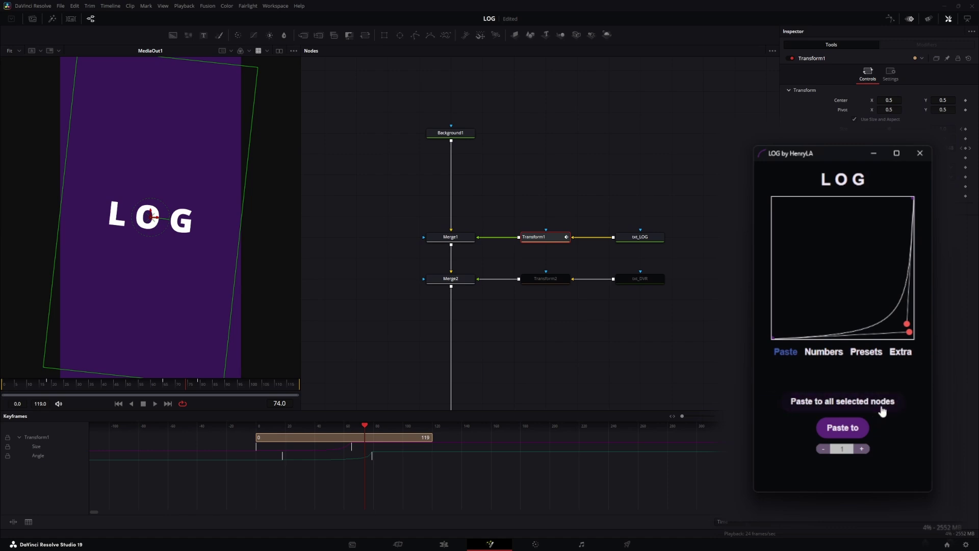
left_click(845, 419)
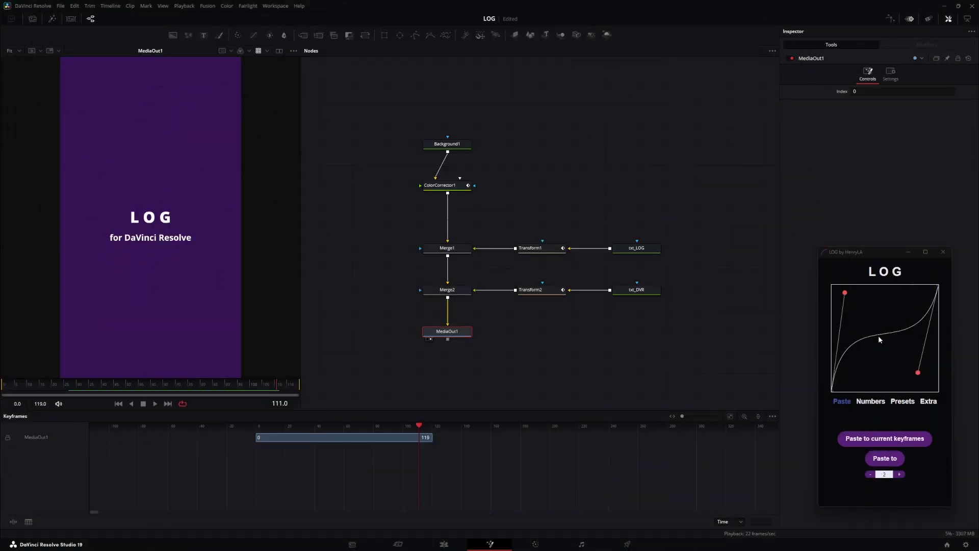
Adjust the S curve's second handle and save it as the 'sCurve' preset
left_click(899, 399)
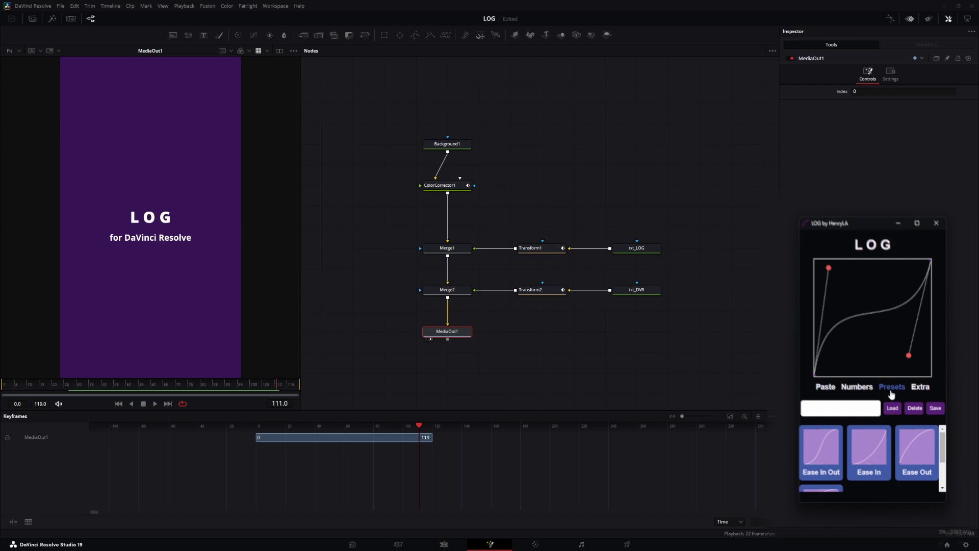
scroll(868, 445, "down", 2)
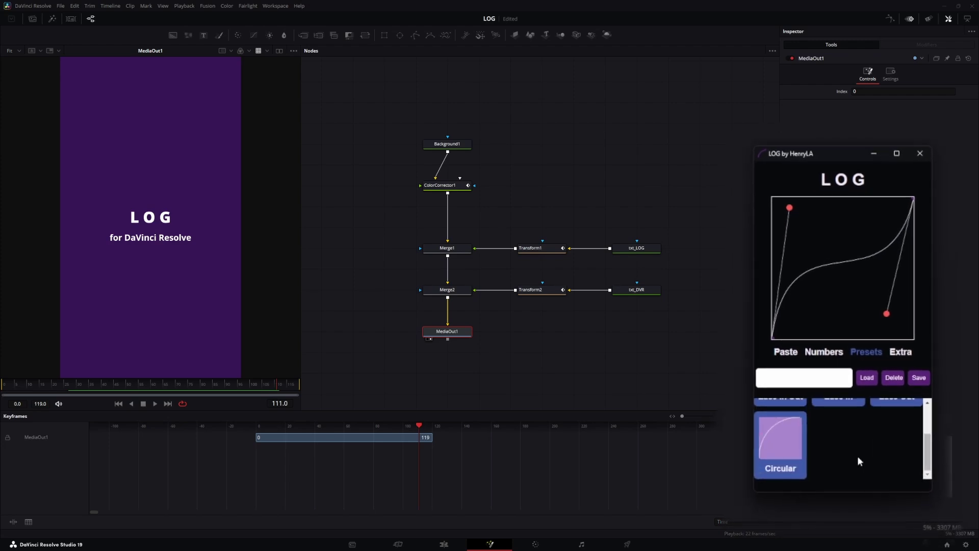
scroll(848, 473, "up", 2)
left_click_drag(889, 321, 908, 338)
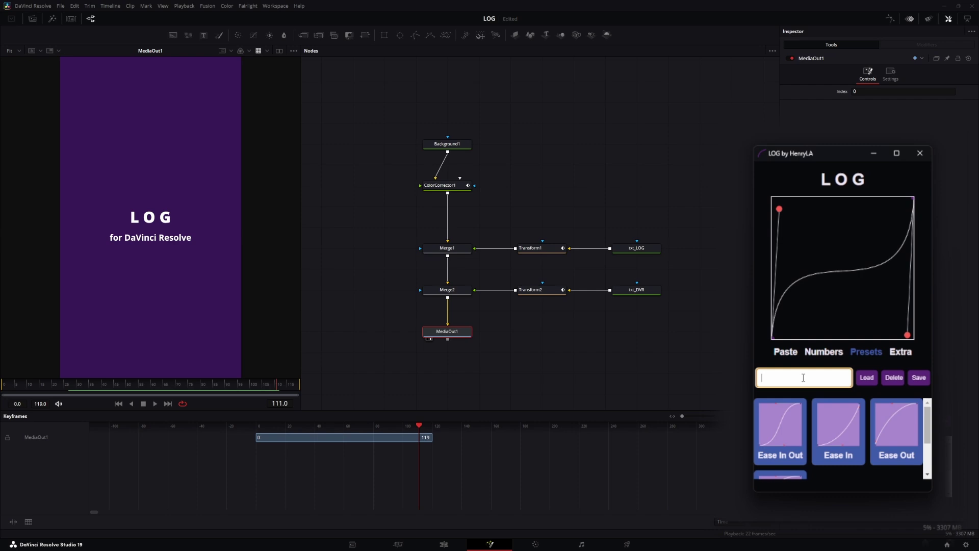
left_click(918, 379)
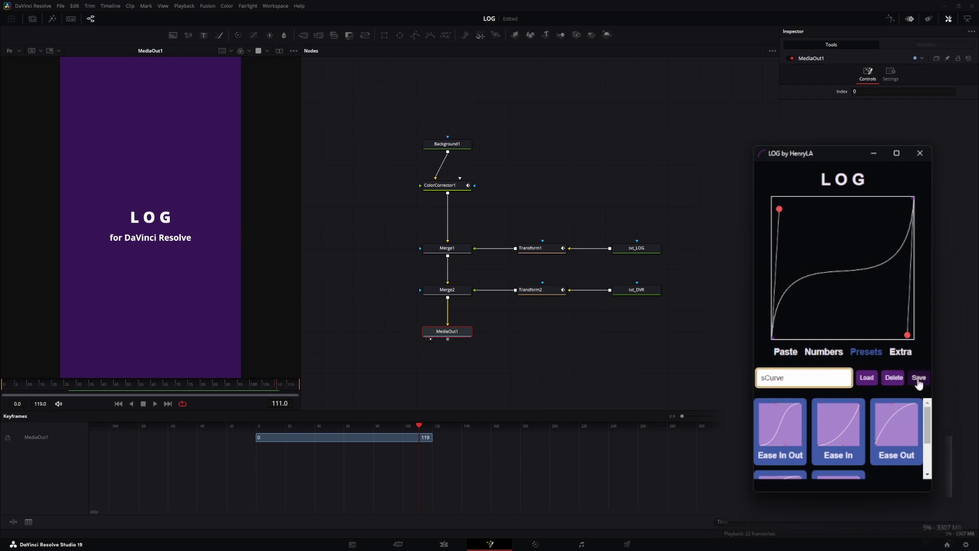
Try built-in presets such as Ease In, load the custom preset, and show its handle numbers
left_click(839, 432)
left_click(784, 432)
left_click(903, 437)
left_click(834, 436)
scroll(835, 466, "down", 1)
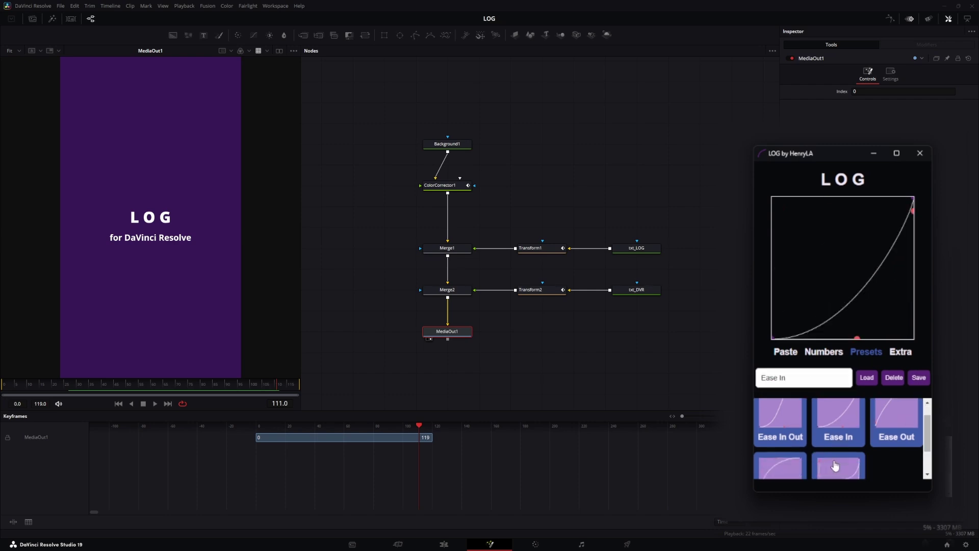
left_click(835, 466)
left_click(824, 351)
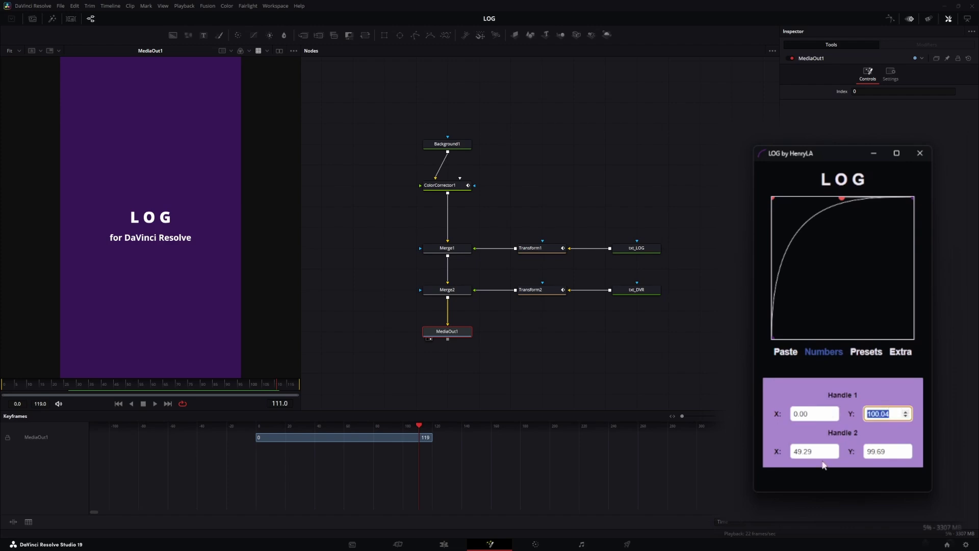
type("100")
Set Handle 1 to X 11 and Y 100, then raise Y above 100 for overshoot
key("shift+Tab")
type("11")
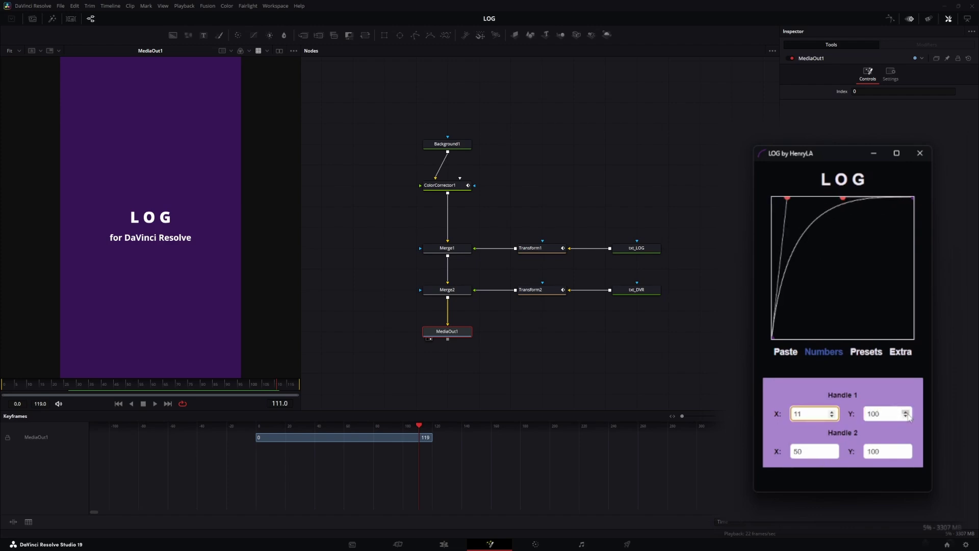
key("Tab")
type("115")
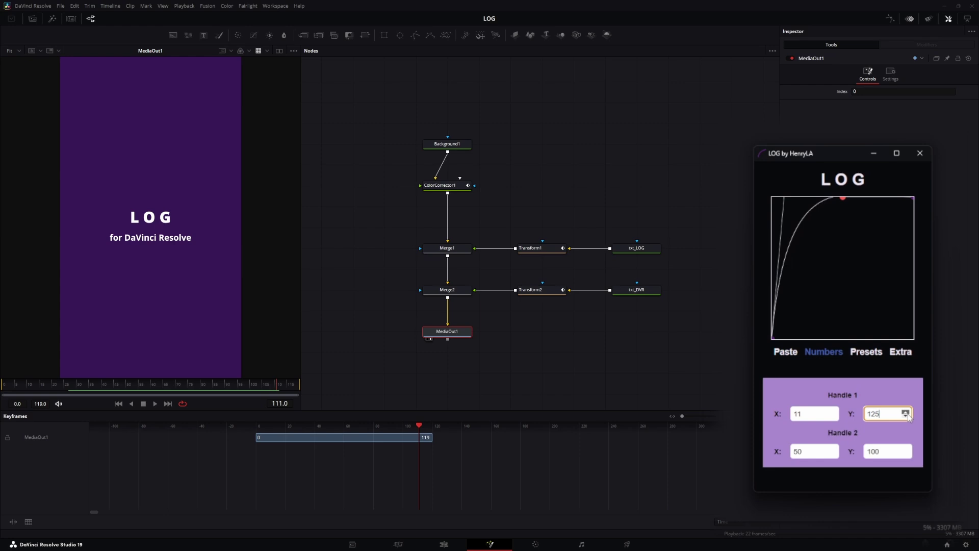
left_click(905, 413)
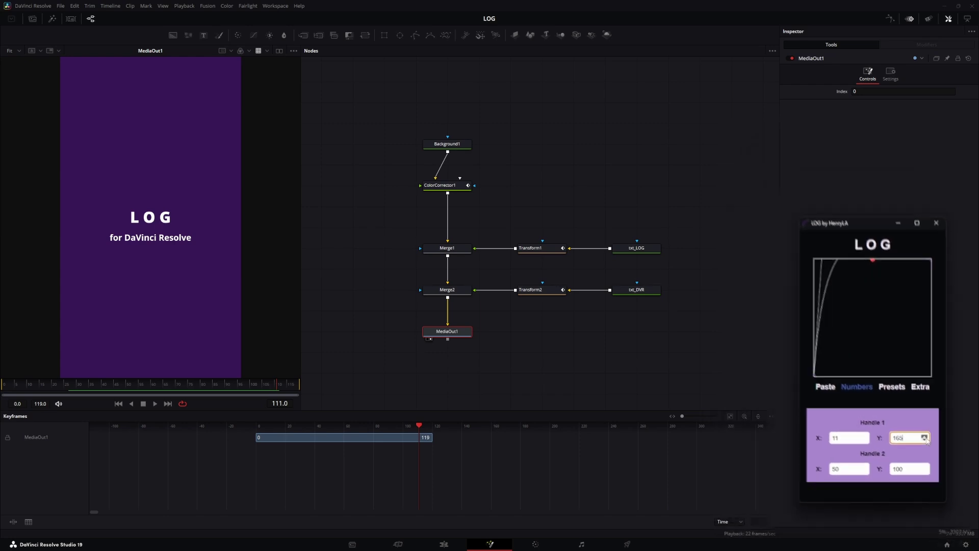
left_click(924, 435)
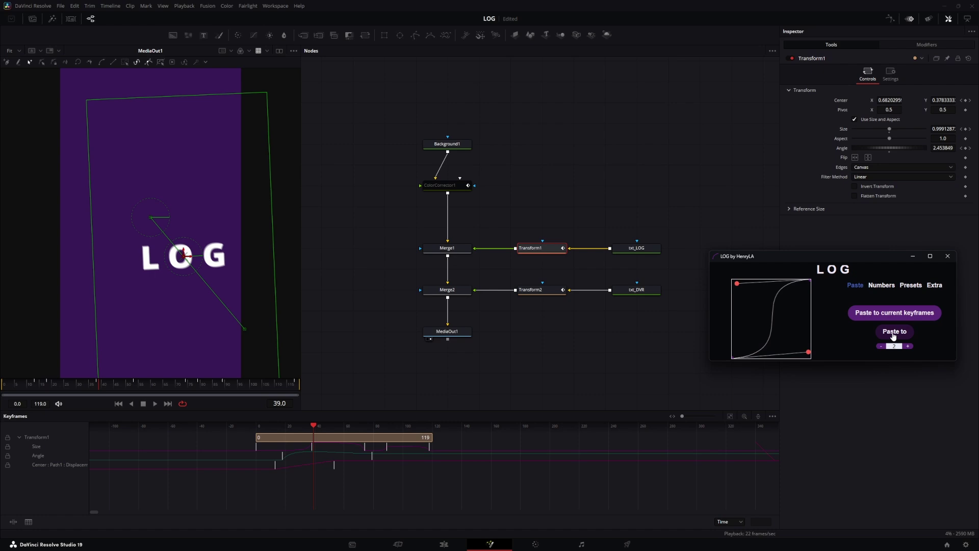
Paste the easing onto Transform1's keyframes, fit the 0–119 range, and scrub to preview
left_click(894, 331)
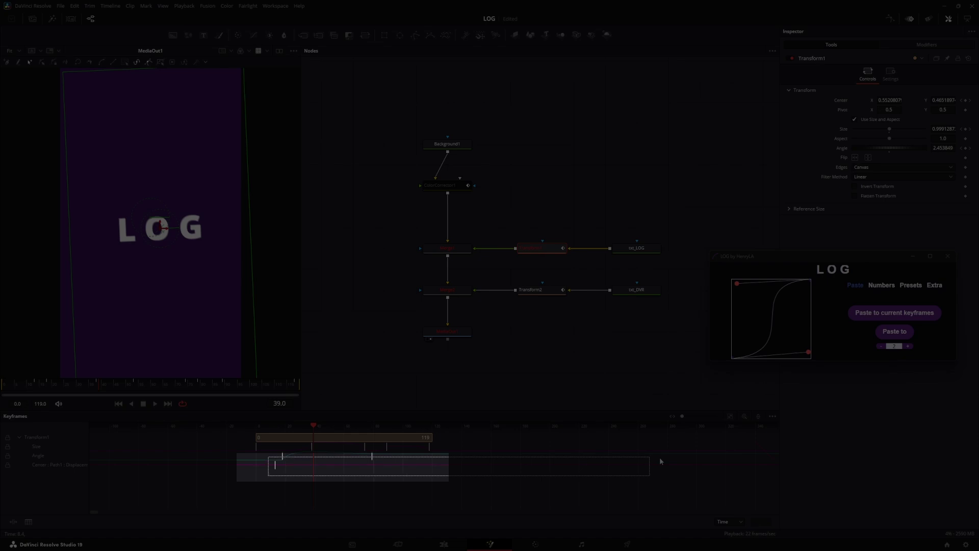
left_click_drag(515, 474, 703, 462)
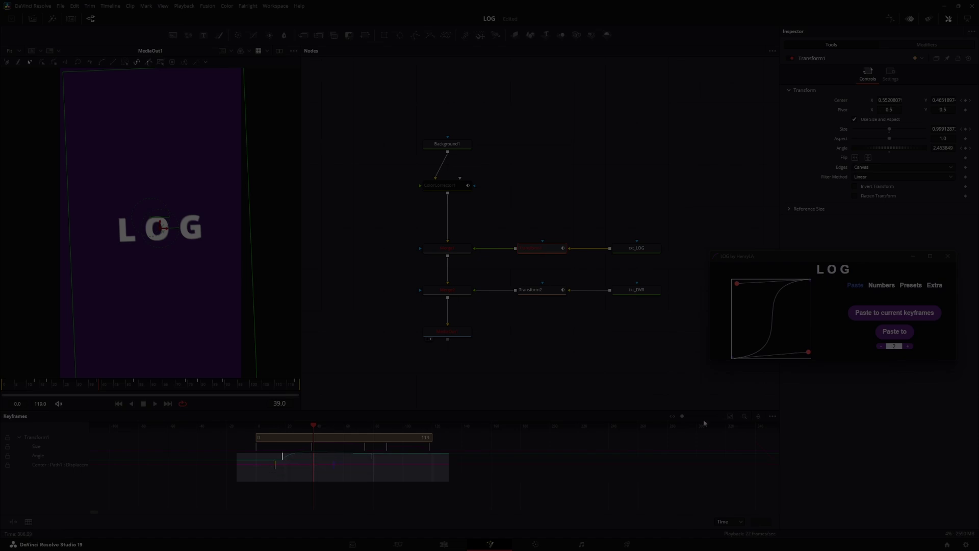
left_click(734, 420)
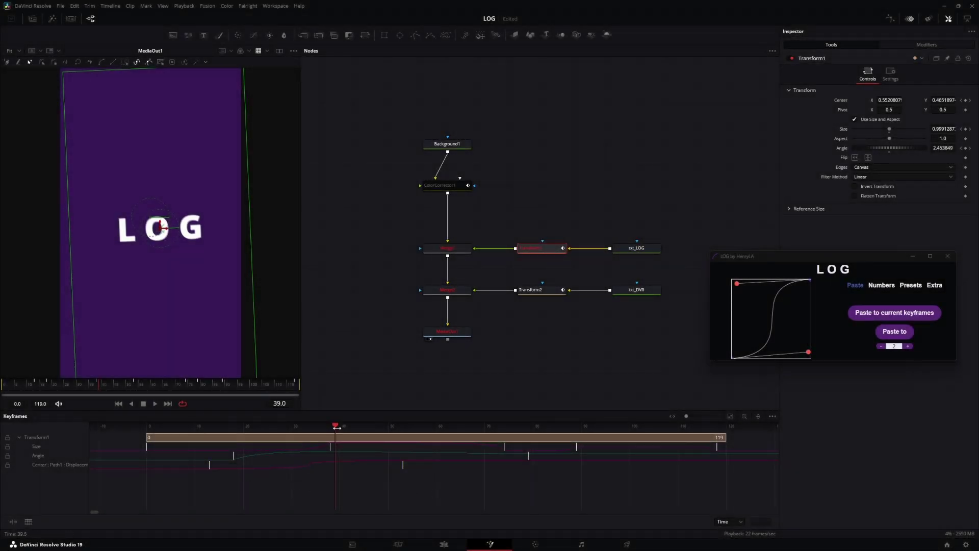
left_click_drag(335, 427, 373, 426)
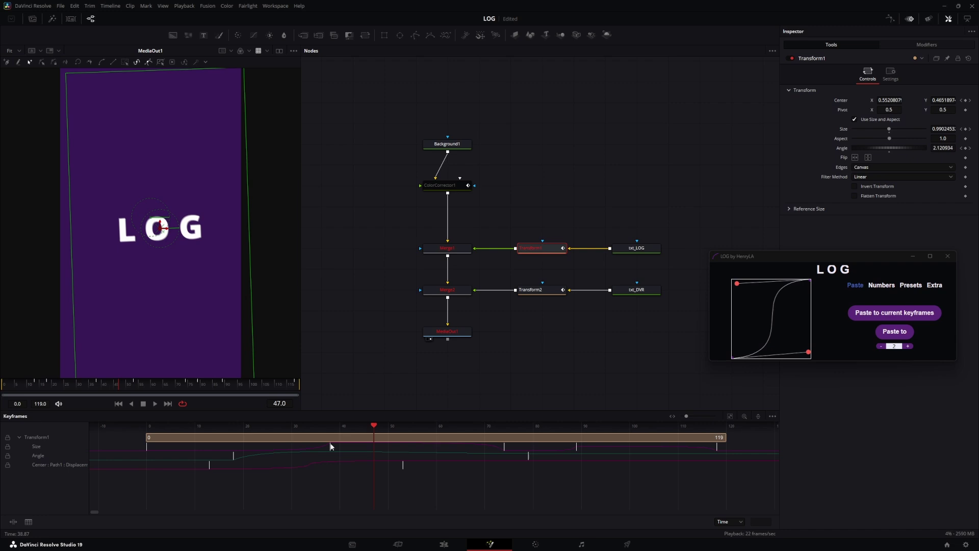
key("Left")
key("Left")
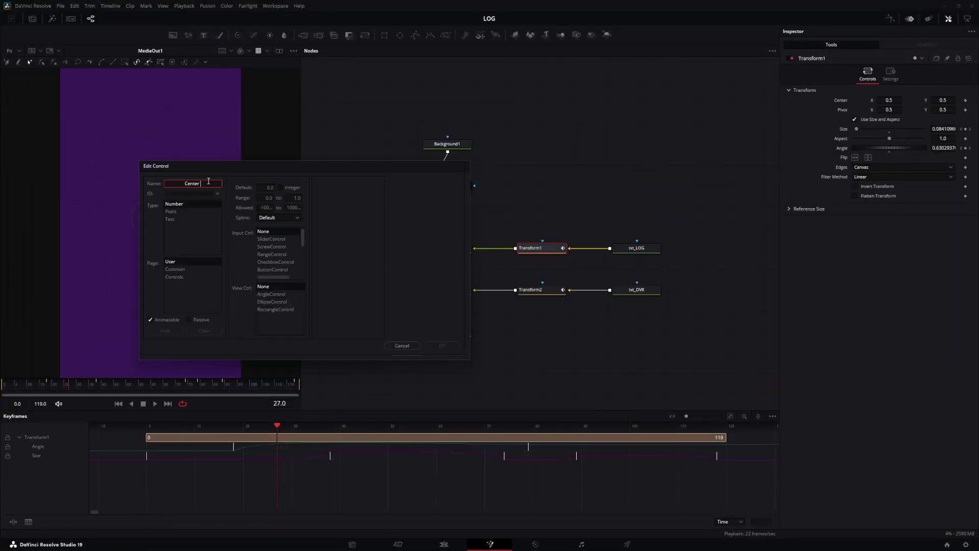
type("X")
Add a Center X slider control to Transform1's Controls page
left_click(170, 277)
left_click(280, 245)
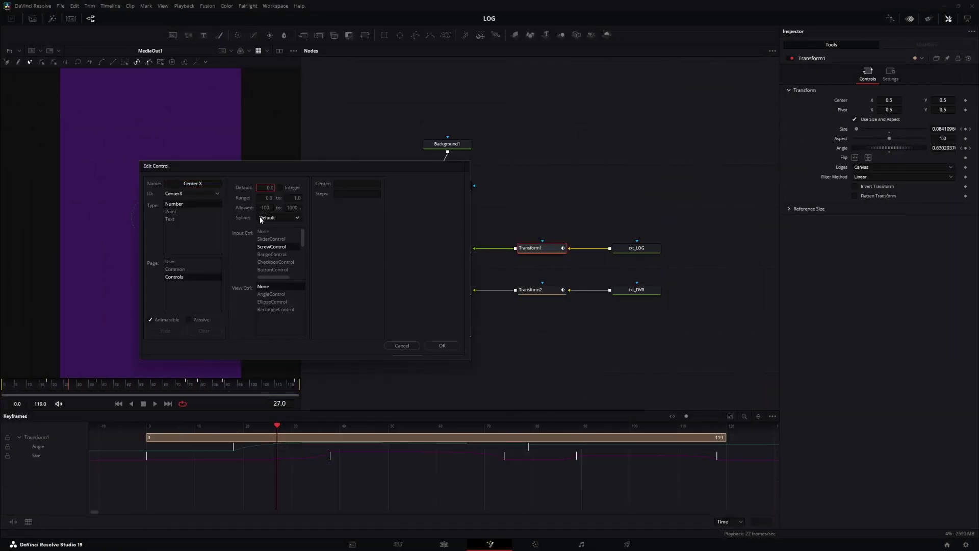
left_click(442, 346)
Give Center an expression linked to Center Y, then drag Center Y to raise the title
right_click(842, 102)
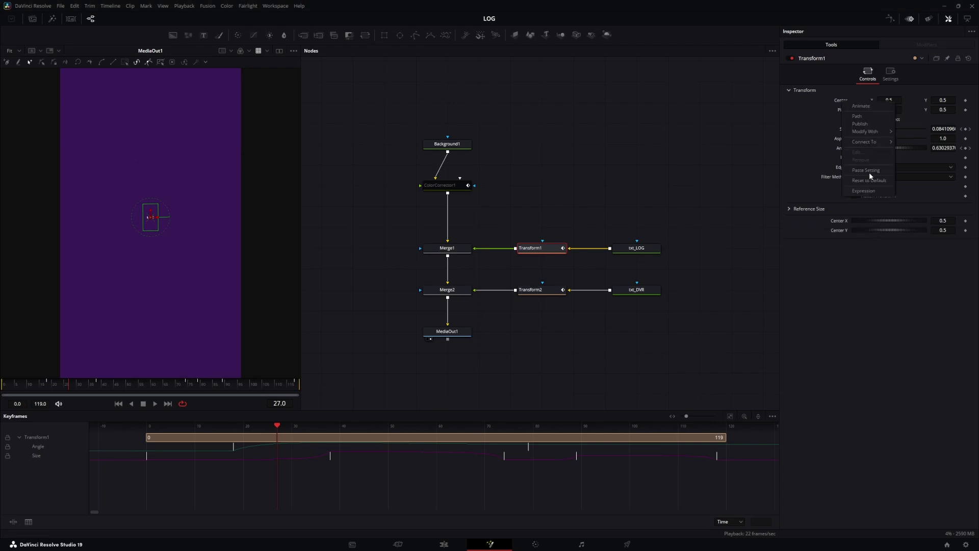
left_click(864, 191)
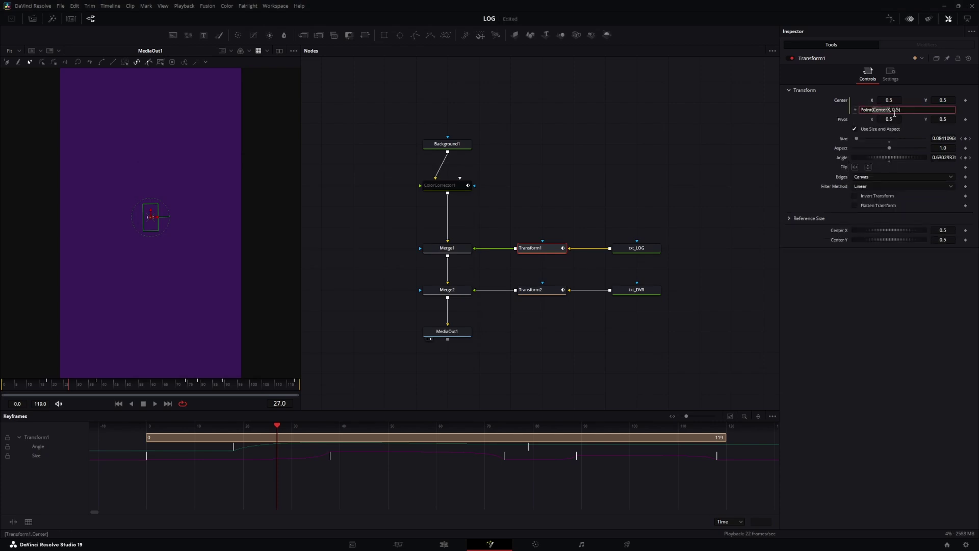
left_click_drag(841, 239, 841, 239)
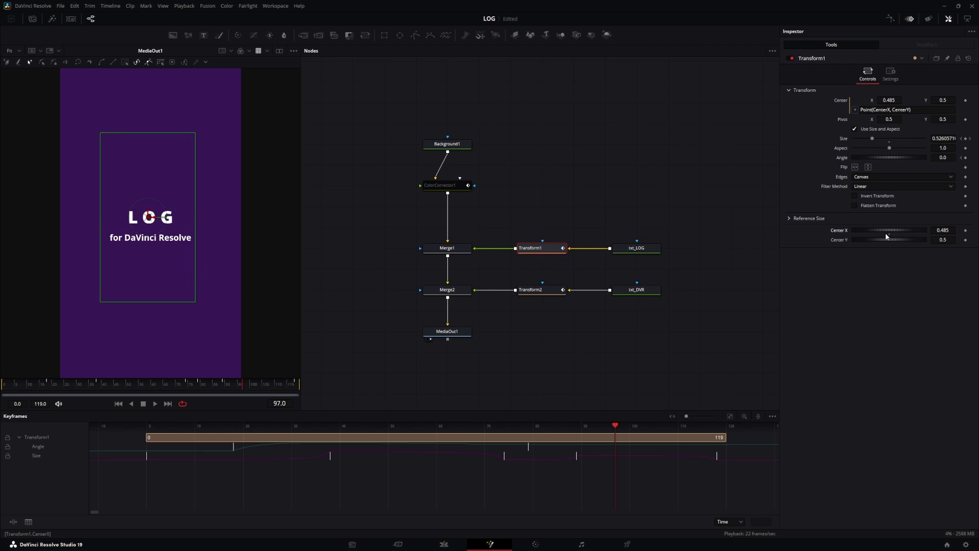
mouse_move(904, 241)
left_mouse_down()
mouse_move(933, 238)
mouse_move(885, 231)
left_mouse_up()
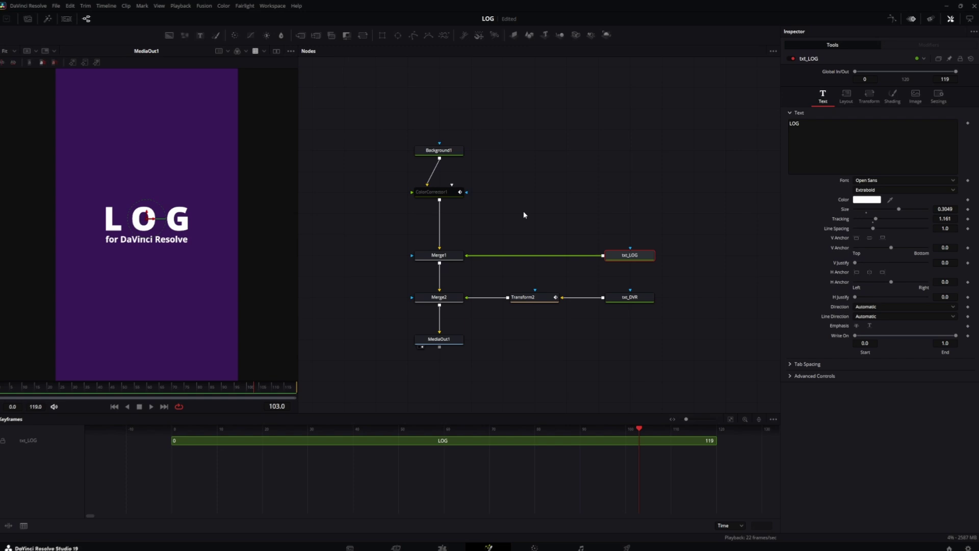
Insert an xff_LOG node on txt_LOG and drag its Center X/Y sliders to raise the title
key("shift+space")
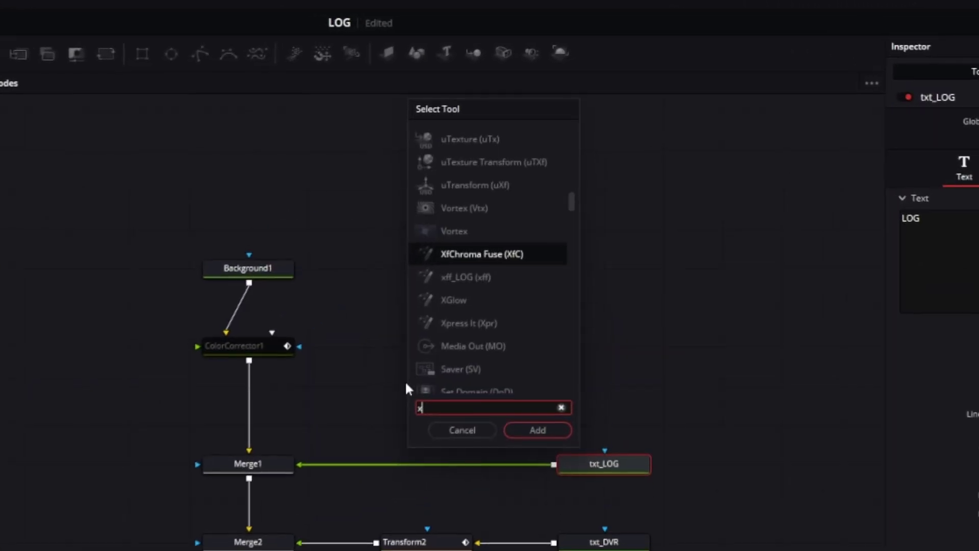
type("xff")
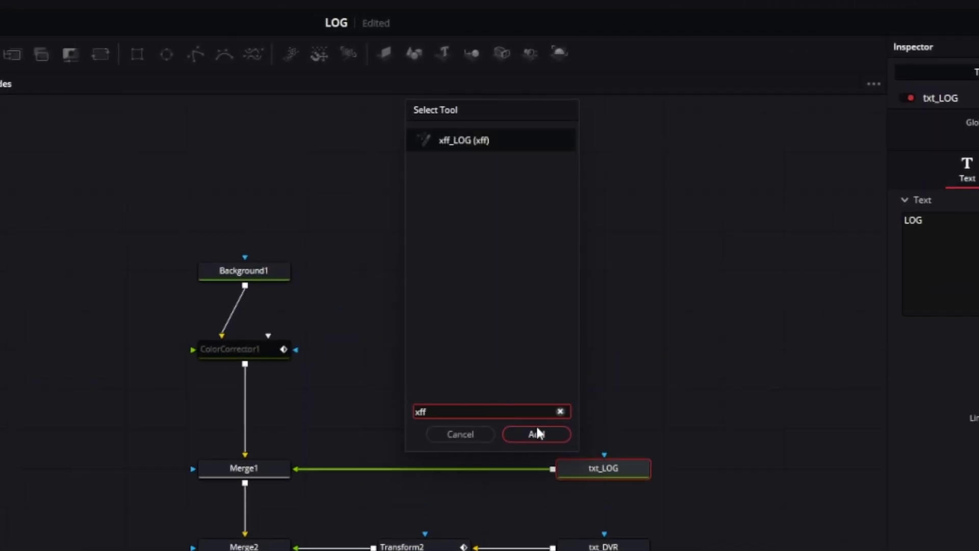
left_click(536, 434)
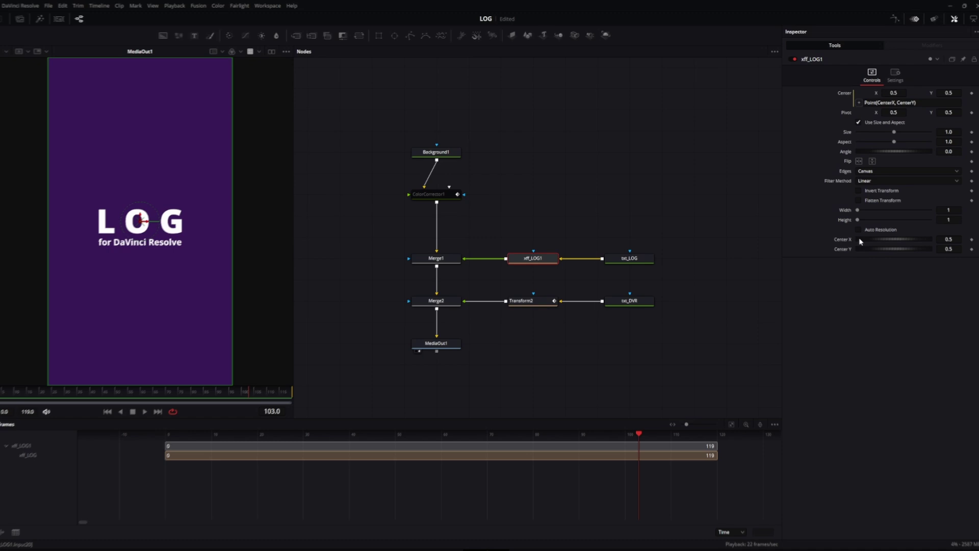
mouse_move(887, 235)
left_mouse_down()
mouse_move(851, 233)
mouse_move(905, 236)
left_mouse_up()
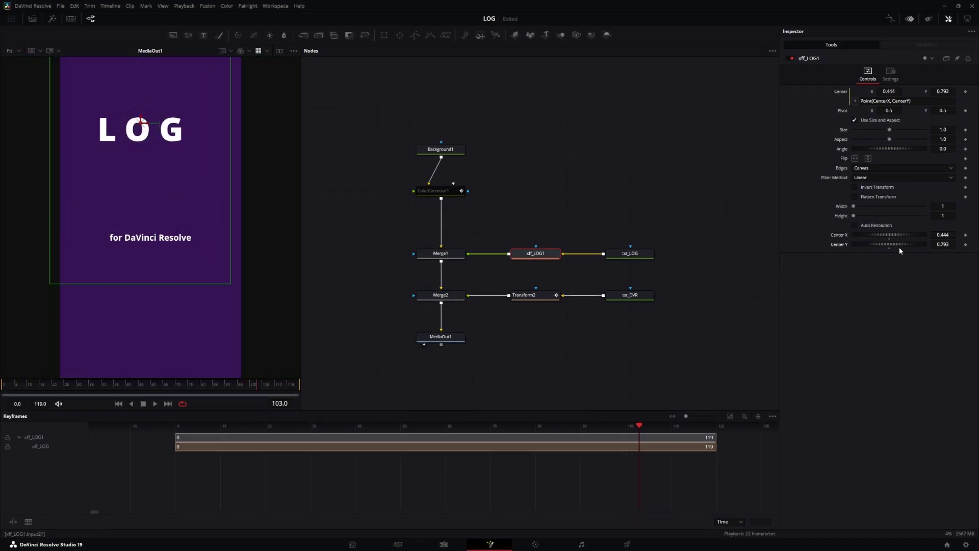
mouse_move(899, 247)
left_mouse_down()
mouse_move(877, 235)
mouse_move(913, 248)
mouse_move(876, 248)
mouse_move(906, 233)
left_mouse_up()
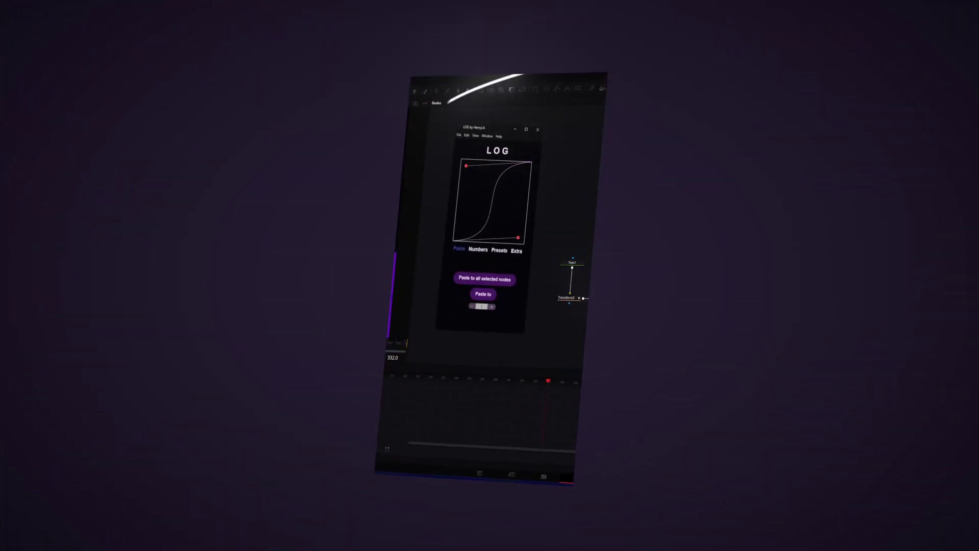
Drag the curve's lower handle, change the paste mode, and save the curve as preset 'Throw'
left_click_drag(504, 255, 525, 244)
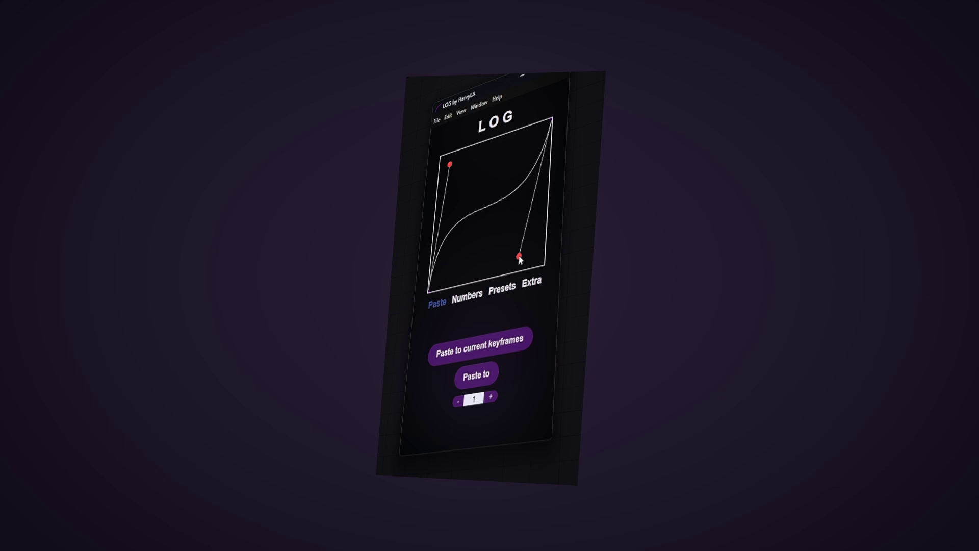
left_click(518, 334)
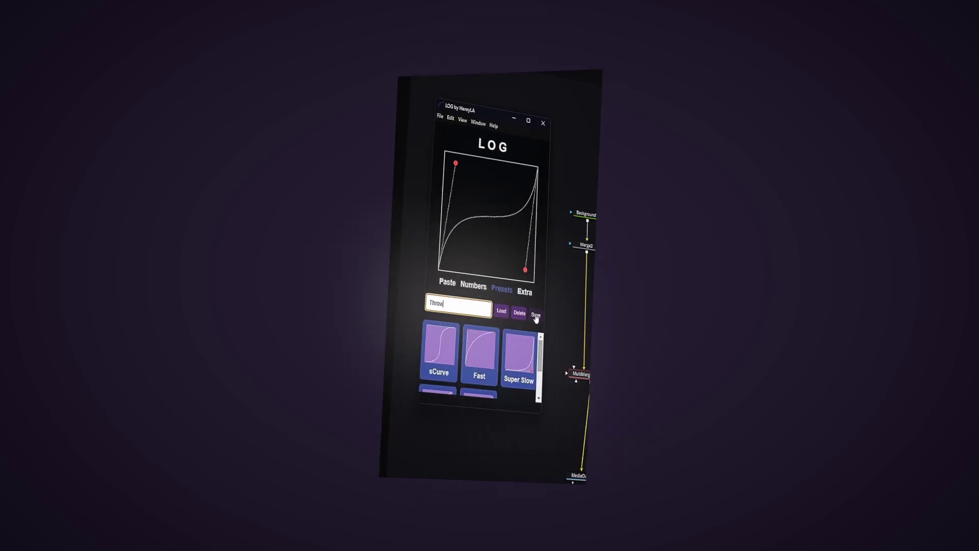
left_click(534, 319)
scroll(518, 359, "down", 2)
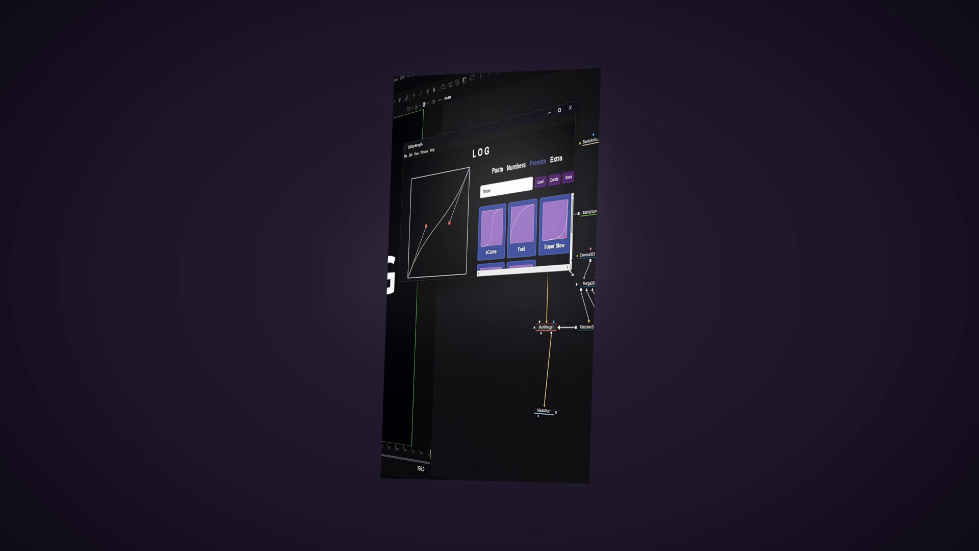